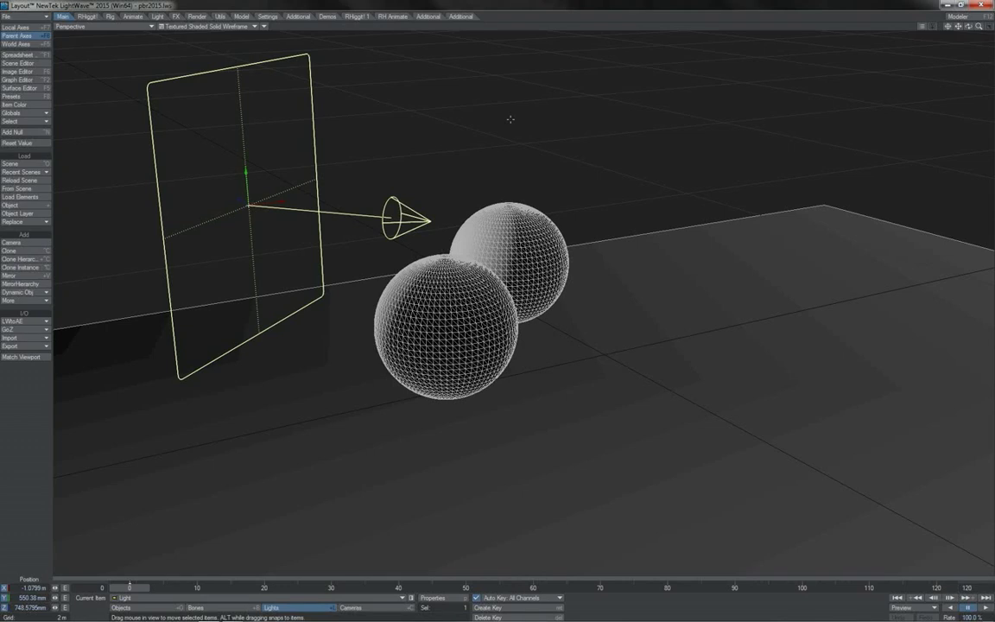
# Step: Apply the sRGB quick preset to the color space preferences and close them
pyautogui.press('o')
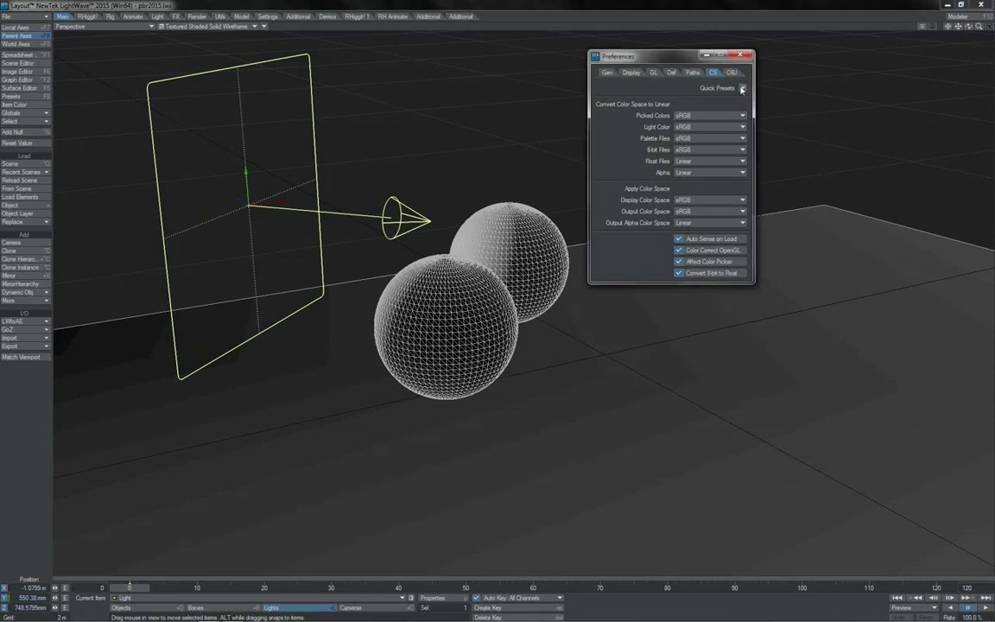
pyautogui.click(743, 89)
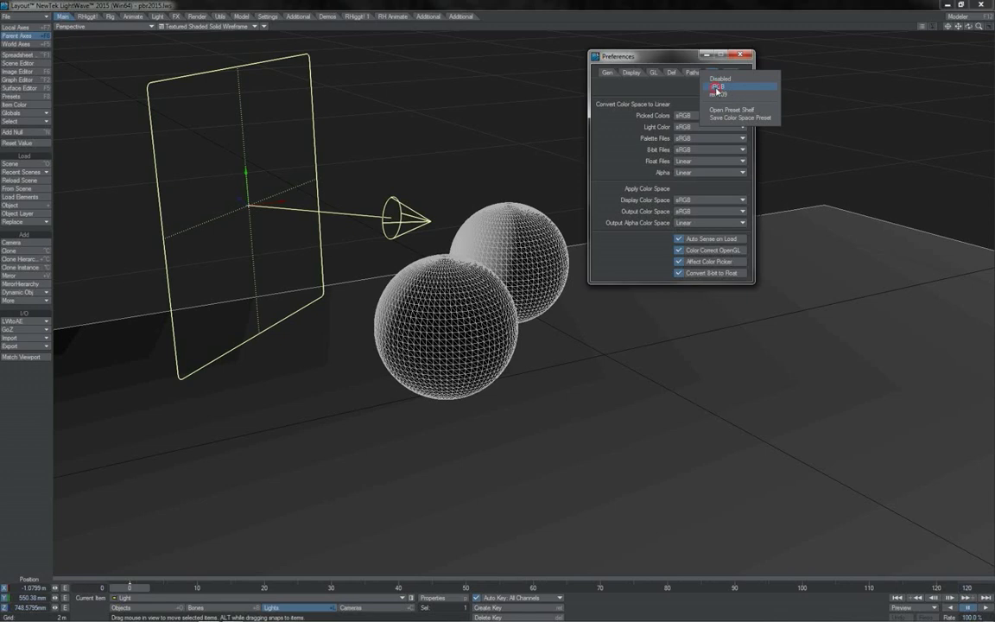
pyautogui.click(717, 89)
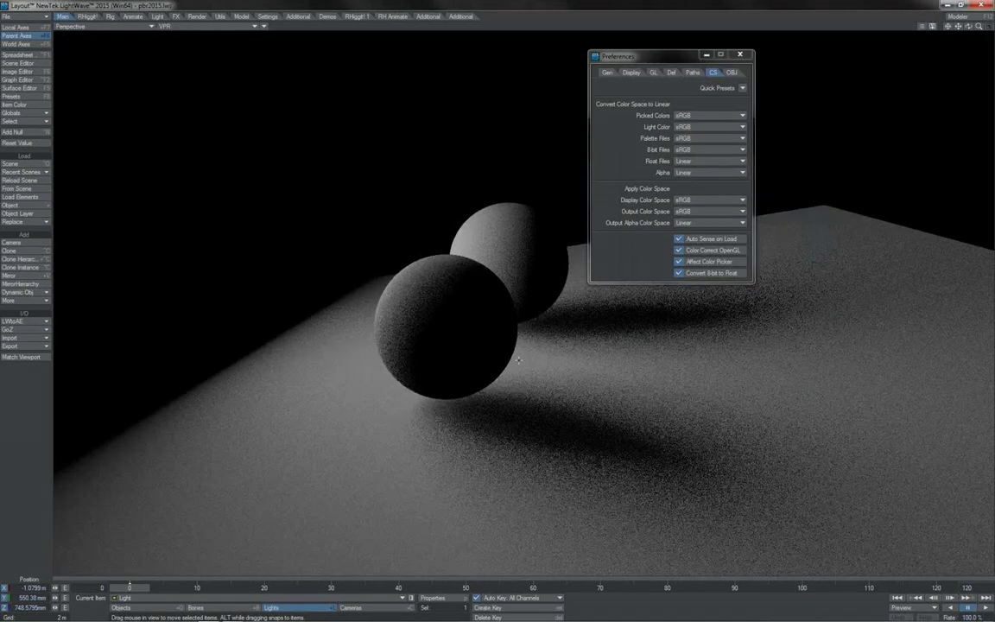
pyautogui.click(741, 55)
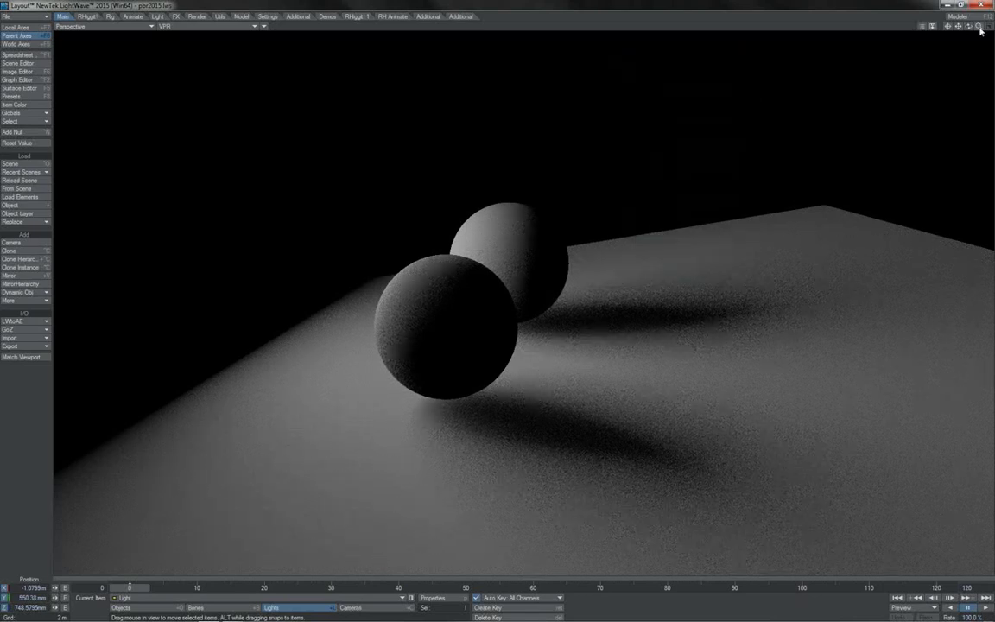
# Step: Set the area light's intensity falloff to Inv Distance^2
pyautogui.press('p')
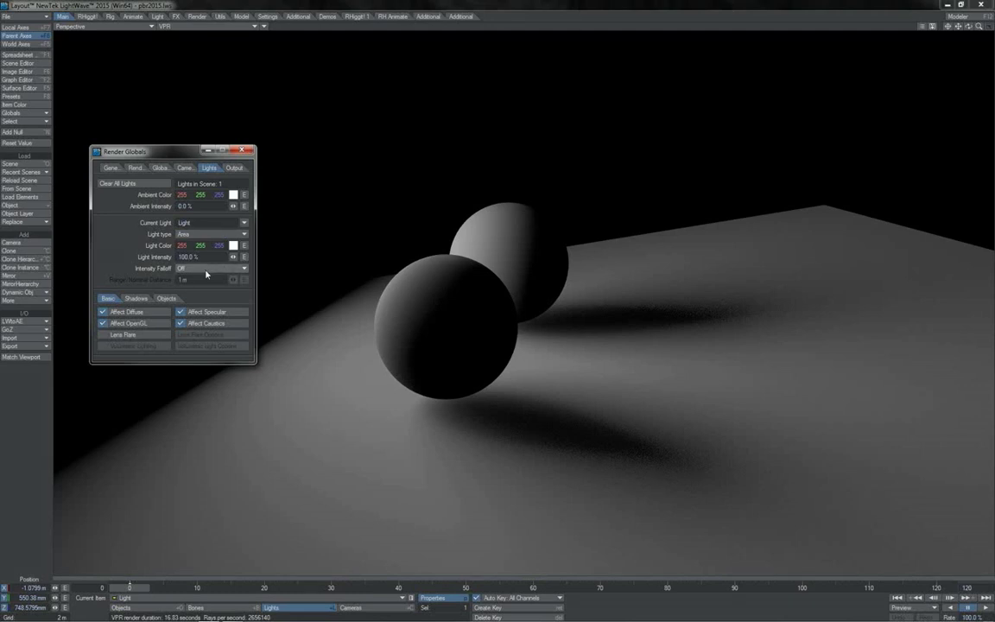
pyautogui.click(208, 268)
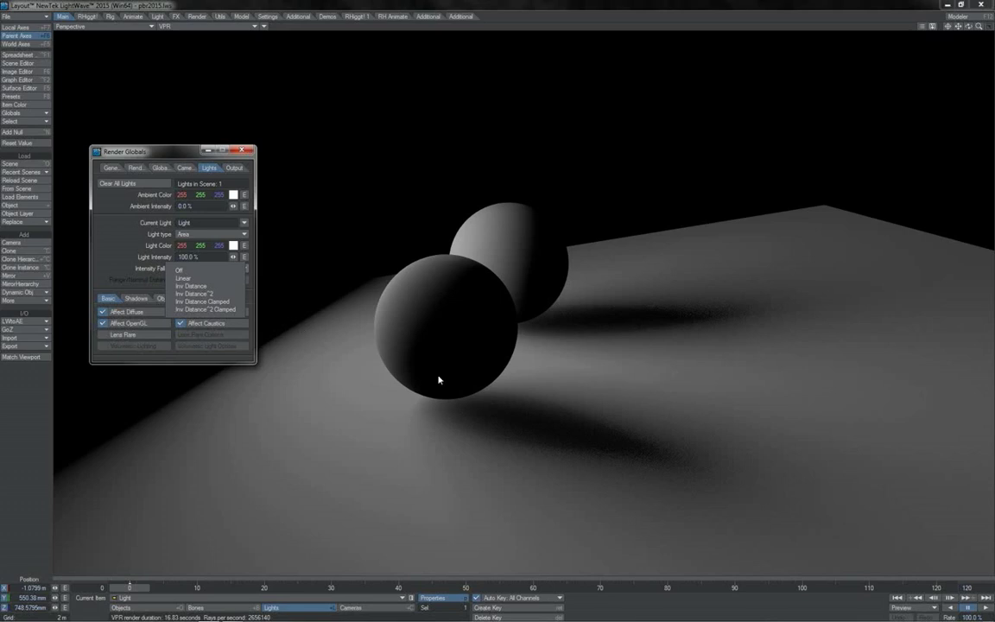
pyautogui.click(194, 293)
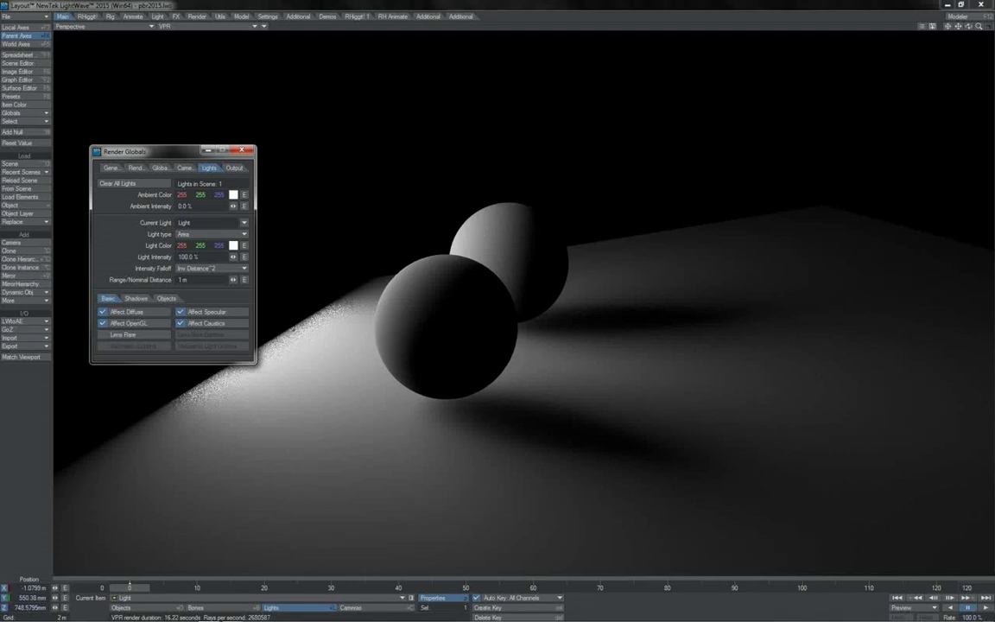
pyautogui.click(217, 275)
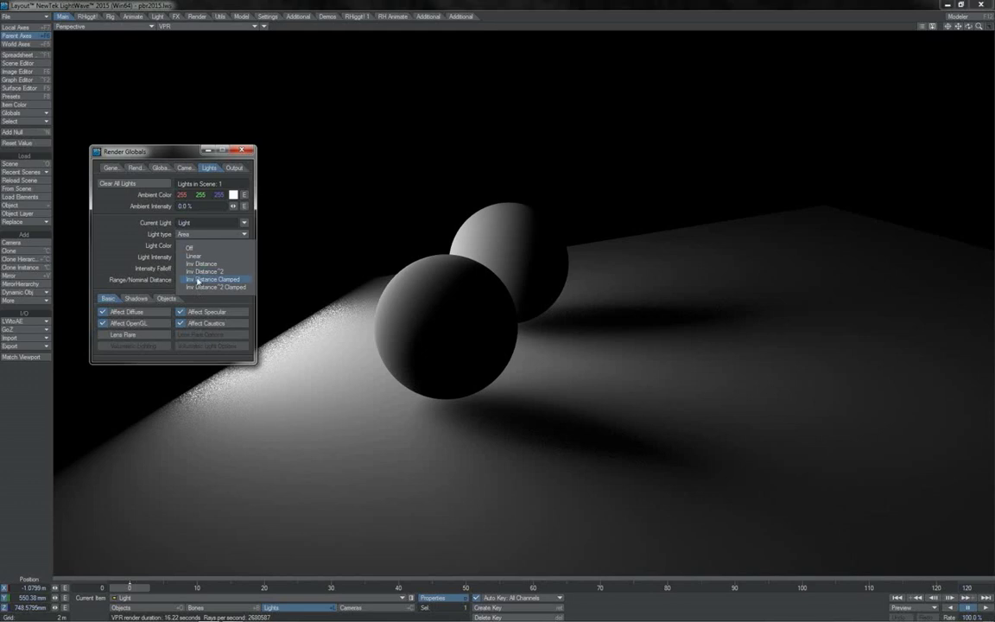
pyautogui.click(201, 271)
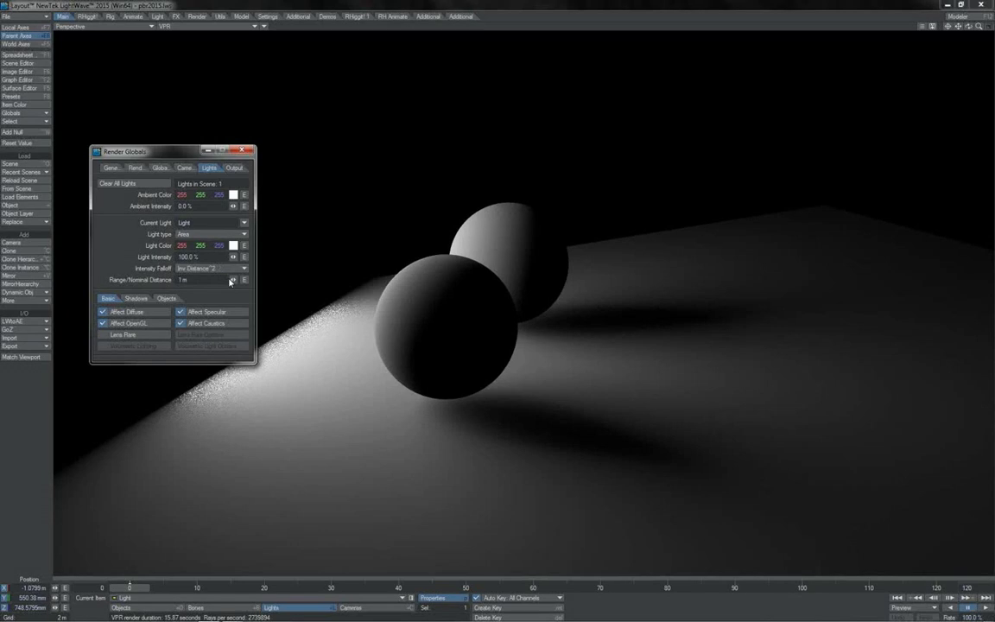
# Step: Try a nominal distance of about 3.45 m and an intensity of about 59% on the light, restoring 1 m and 100%
pyautogui.moveTo(231, 281); pyautogui.dragTo(264, 280)
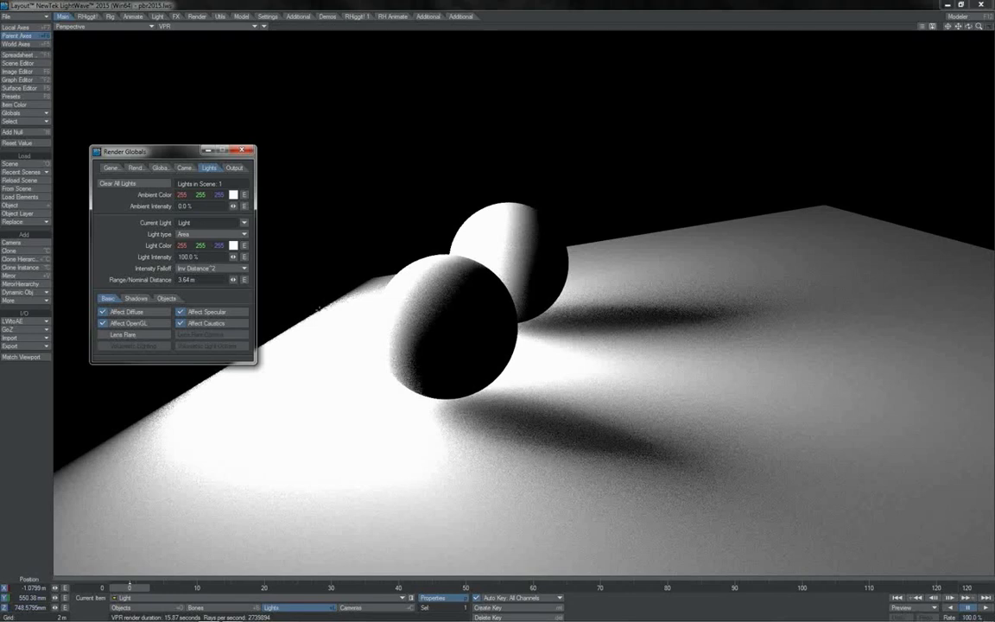
pyautogui.click(233, 281)
pyautogui.moveTo(230, 281); pyautogui.dragTo(80, 100)
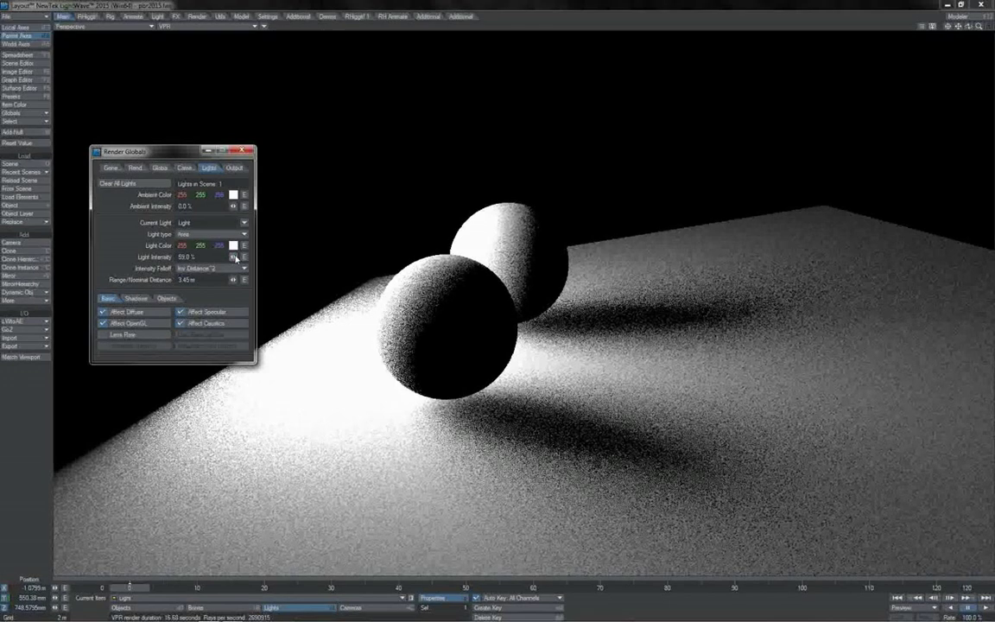
pyautogui.rightClick(235, 258)
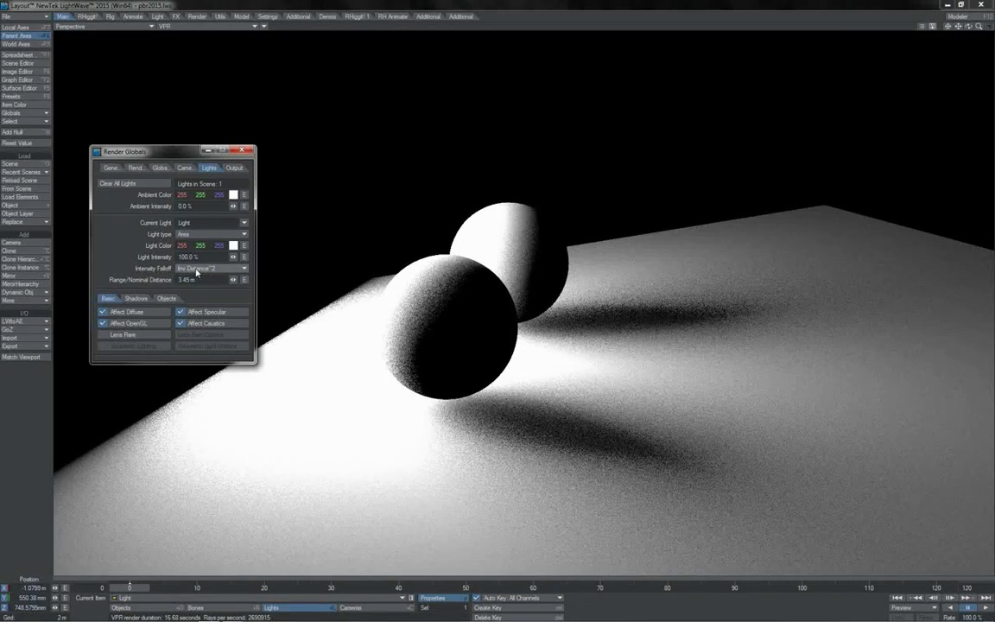
pyautogui.click(198, 279)
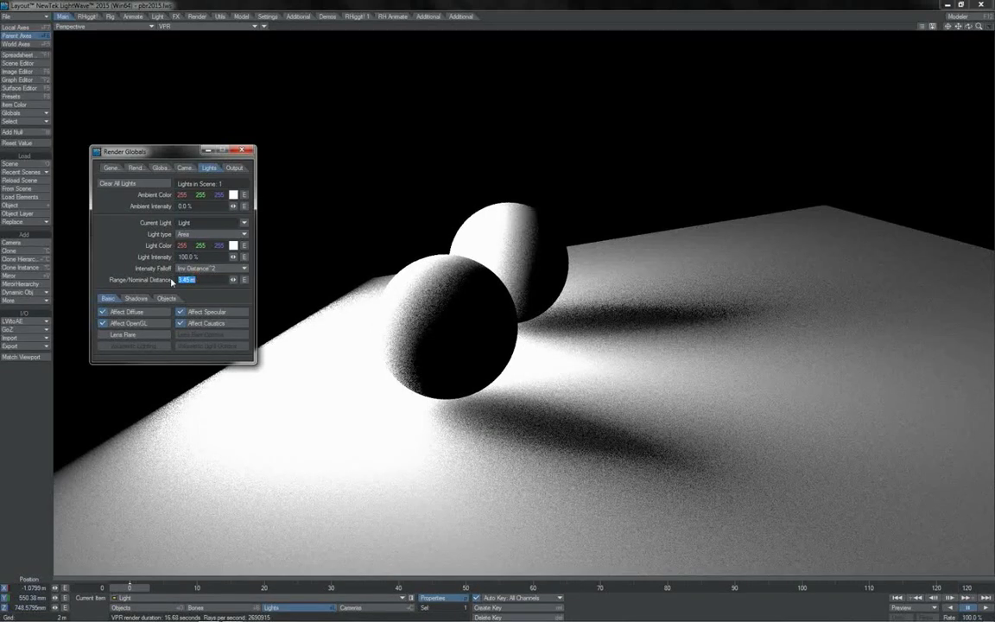
pyautogui.write('1')
pyautogui.press('Return')
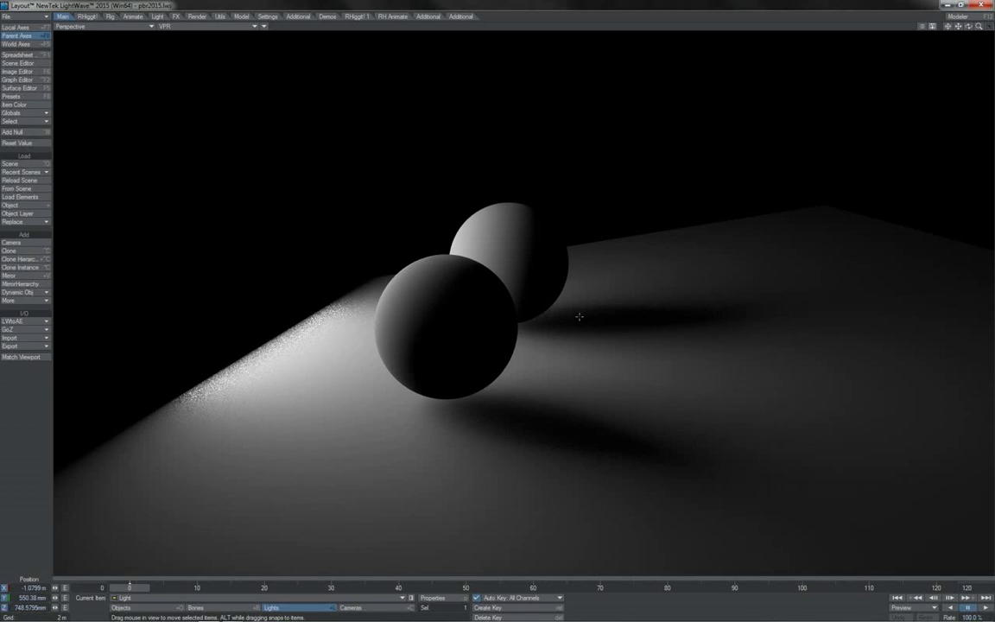
# Step: Open the node network of surface 2 on plane15 and shift its Fresnel, Multiply and Gradient nodes slightly
pyautogui.press('F5')
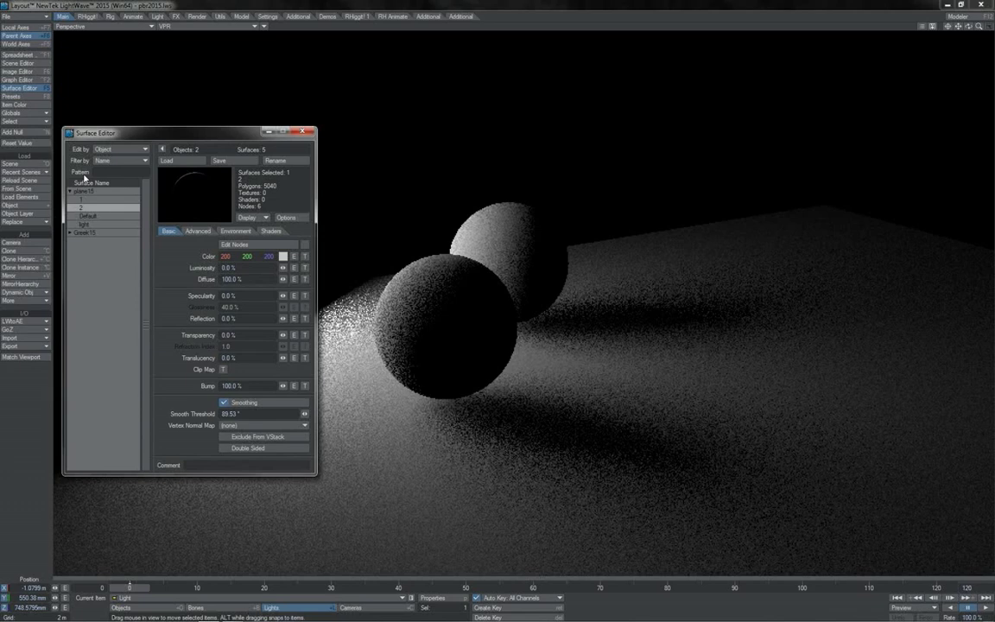
pyautogui.click(250, 244)
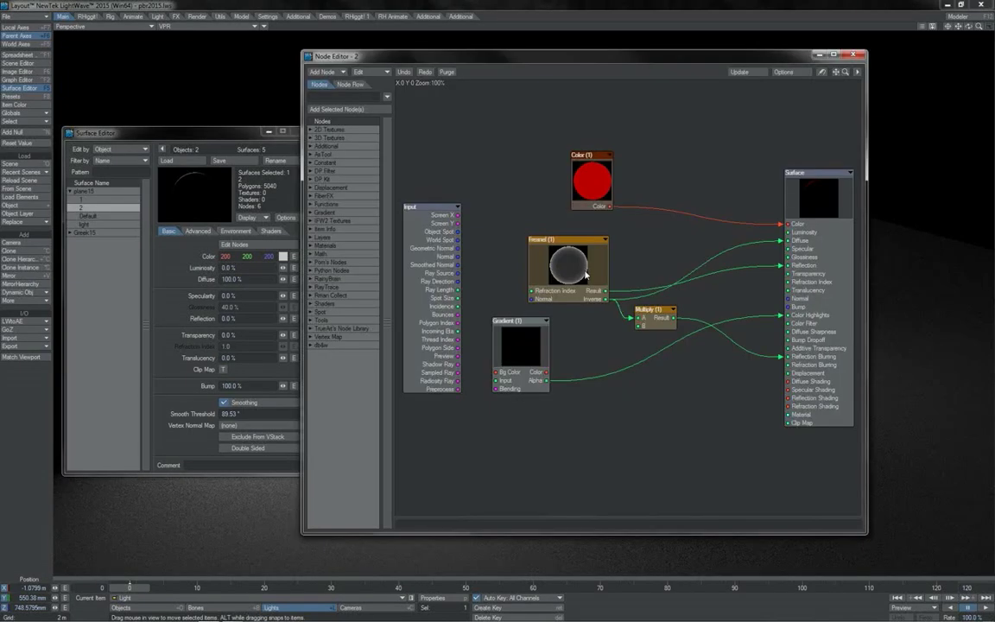
pyautogui.moveTo(585, 275)
pyautogui.mouseDown()
pyautogui.moveTo(571, 260)
pyautogui.moveTo(583, 264)
pyautogui.mouseUp()
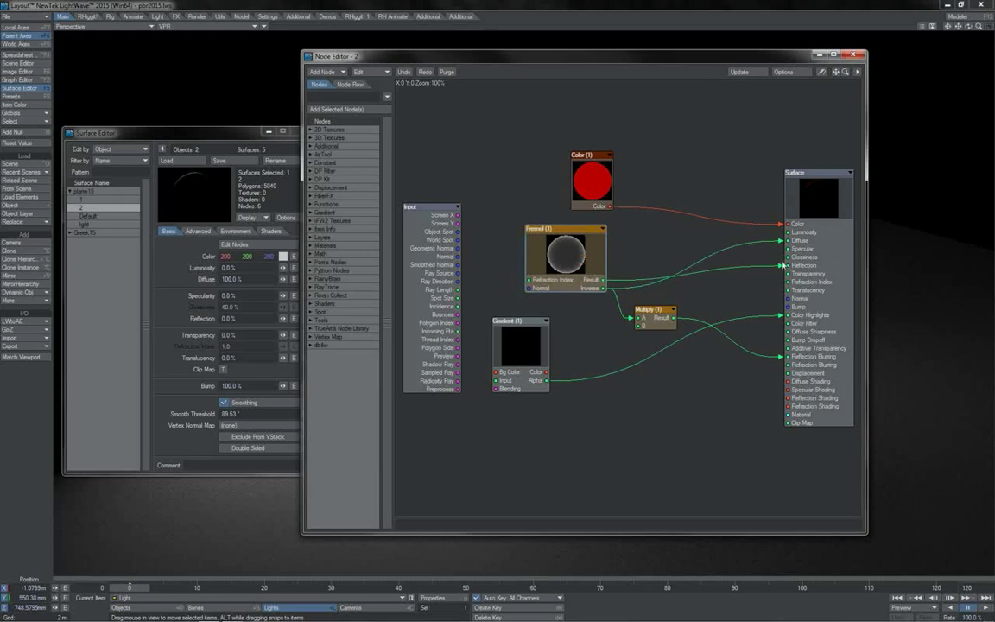
pyautogui.moveTo(654, 317); pyautogui.dragTo(654, 324)
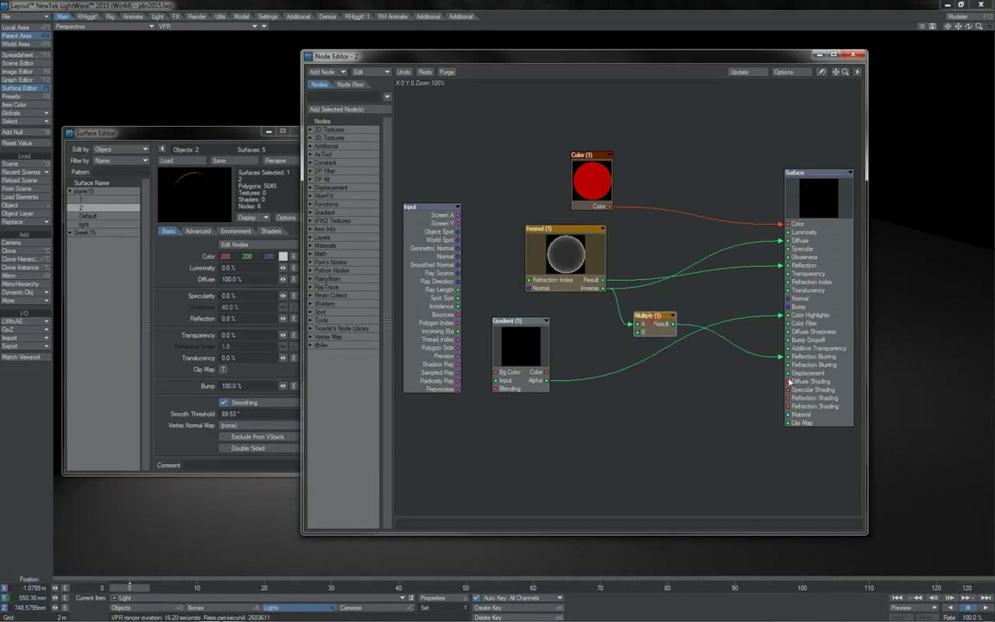
pyautogui.moveTo(536, 354); pyautogui.dragTo(590, 354)
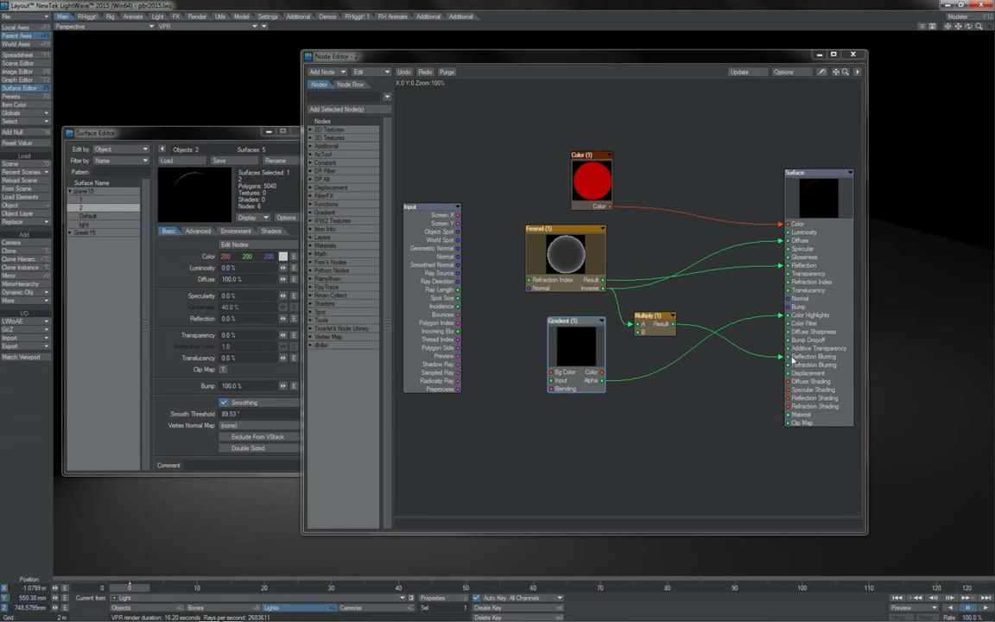
pyautogui.click(852, 53)
# Step: Compare the light polygon's surface luminosity with the area light's intensity and falloff settings
pyautogui.moveTo(971, 30)
pyautogui.mouseDown()
pyautogui.moveTo(990, 32)
pyautogui.moveTo(973, 26)
pyautogui.mouseUp()
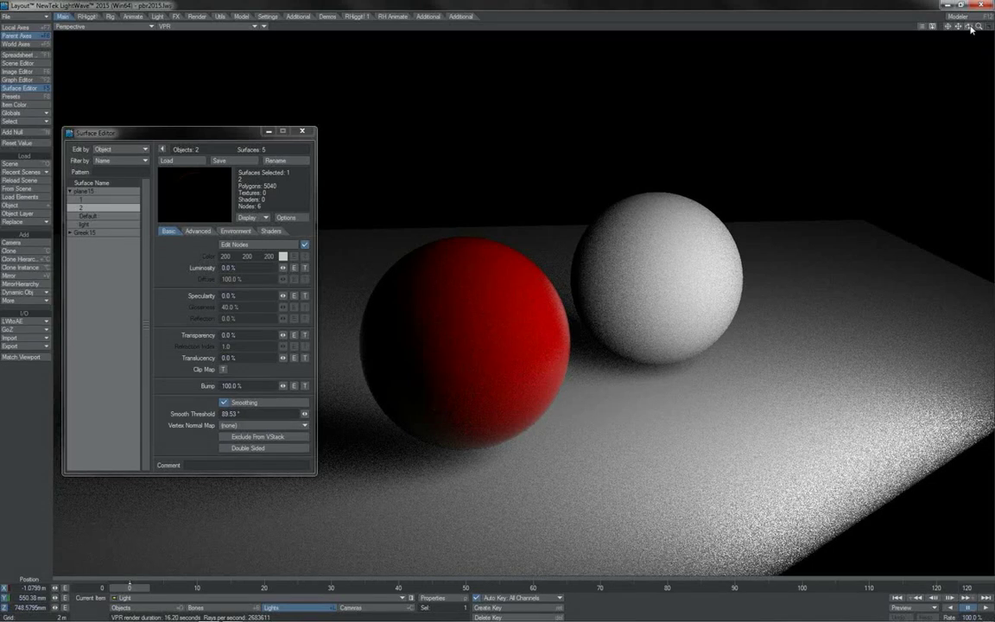
pyautogui.moveTo(969, 27); pyautogui.dragTo(994, 27)
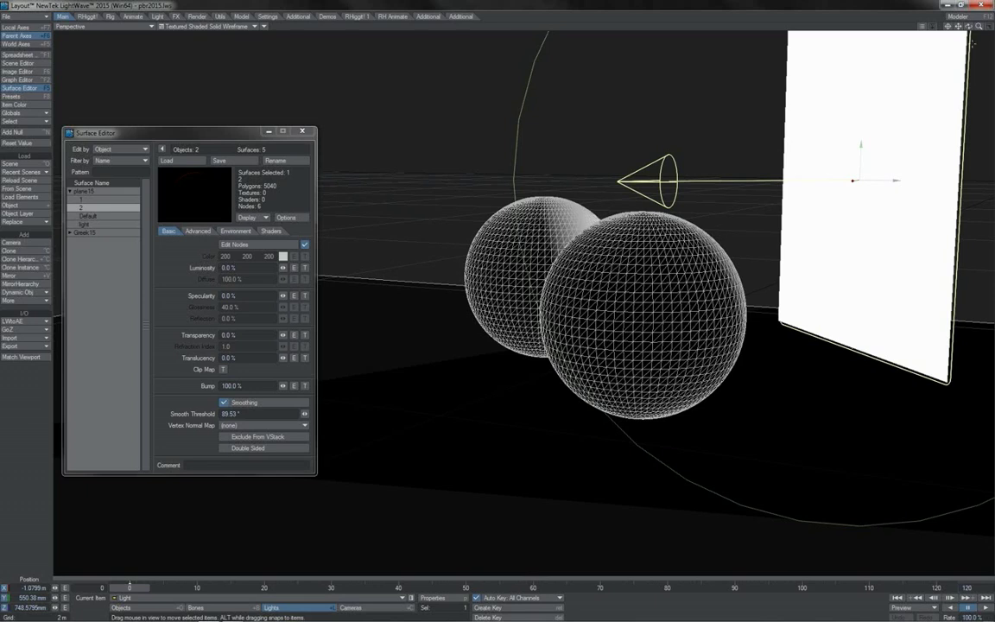
pyautogui.moveTo(978, 29); pyautogui.dragTo(979, 29)
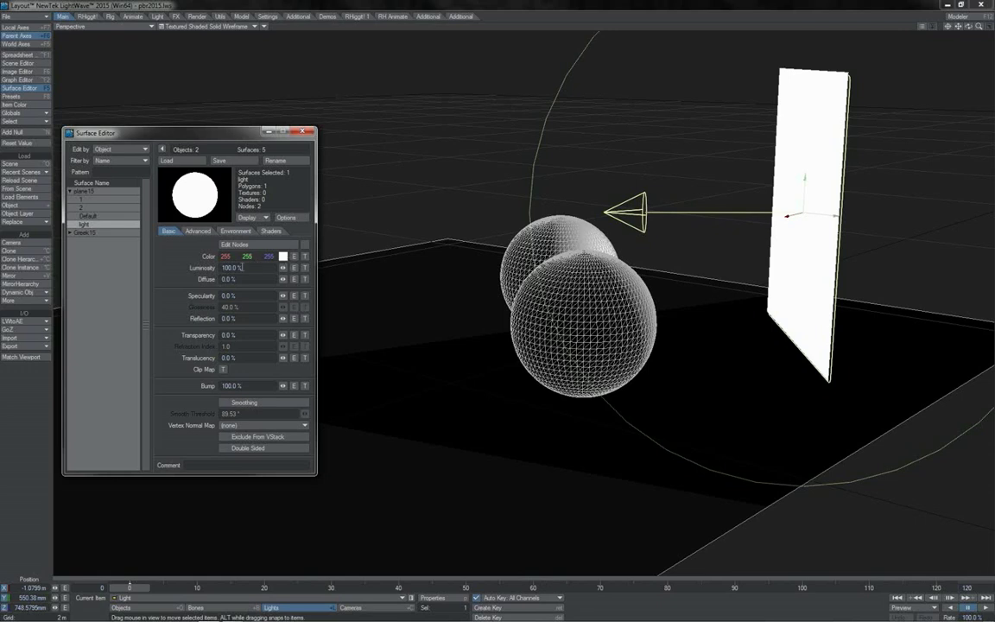
pyautogui.press('p')
pyautogui.moveTo(170, 151); pyautogui.dragTo(435, 192)
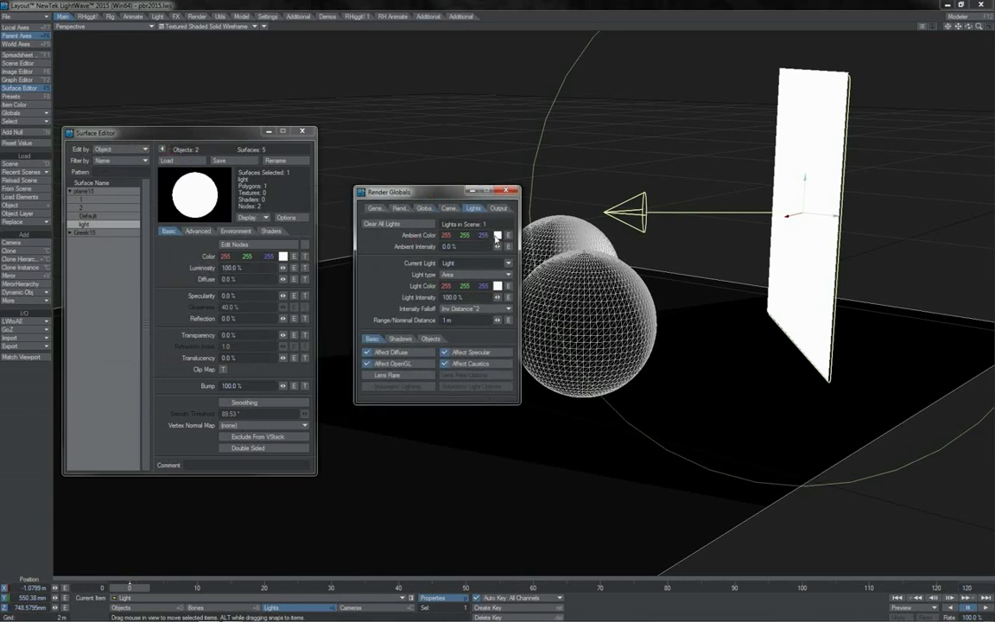
# Step: Switch the perspective viewport to VPR rendering to show the lit spheres
pyautogui.click(208, 26)
pyautogui.click(250, 62)
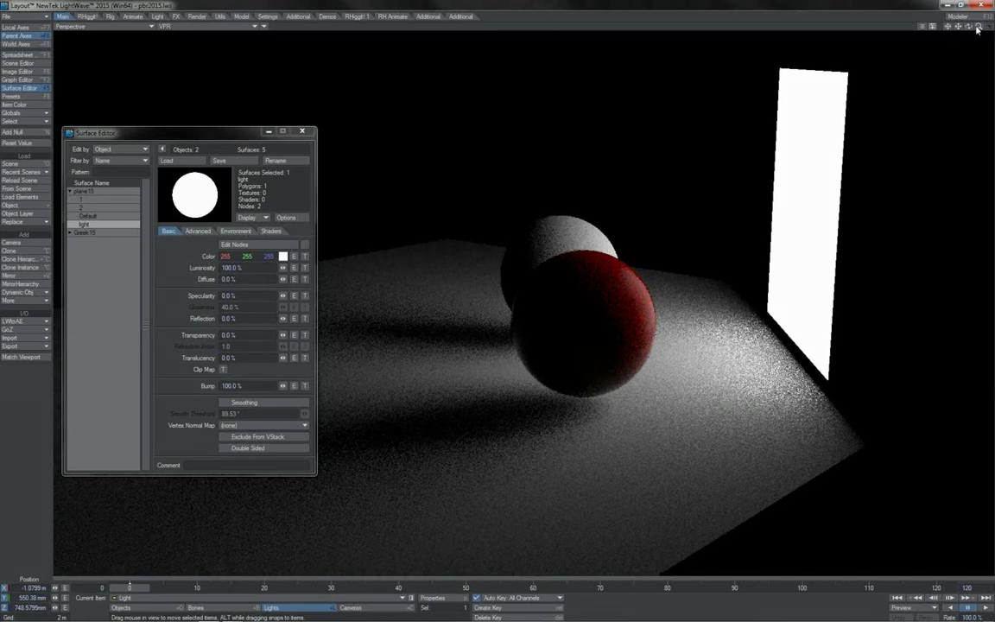
pyautogui.moveTo(979, 26)
pyautogui.mouseDown()
pyautogui.moveTo(993, 26)
pyautogui.moveTo(964, 26)
pyautogui.moveTo(977, 27)
pyautogui.mouseUp()
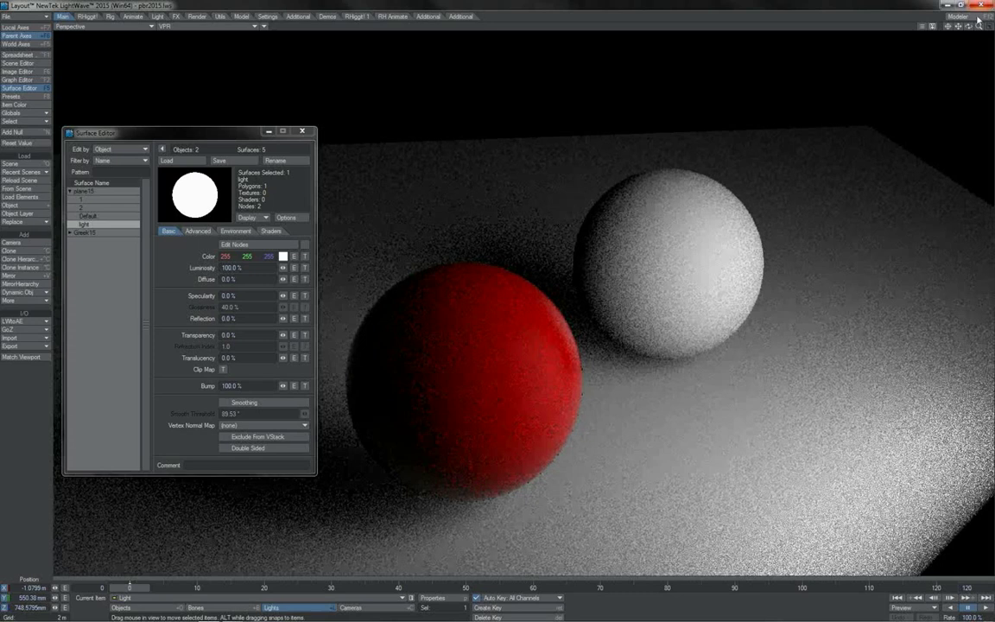
pyautogui.moveTo(970, 25); pyautogui.dragTo(971, 28)
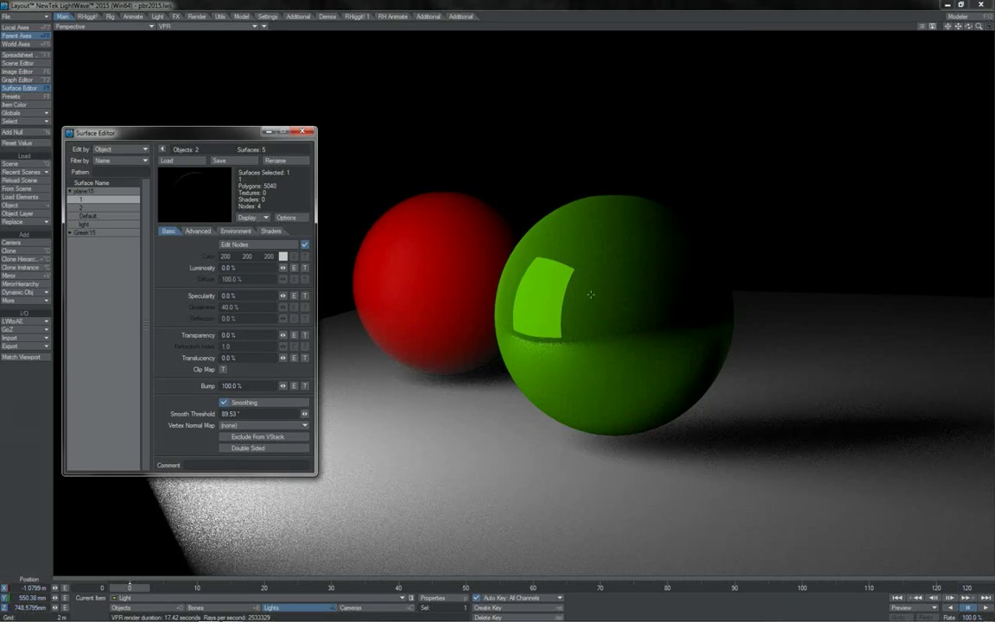
# Step: Examine the node network of surface 1 and the green sphere's reflection of the light panel
pyautogui.click(267, 244)
pyautogui.click(584, 284)
pyautogui.moveTo(574, 292); pyautogui.dragTo(586, 278)
pyautogui.moveTo(603, 214); pyautogui.dragTo(594, 208)
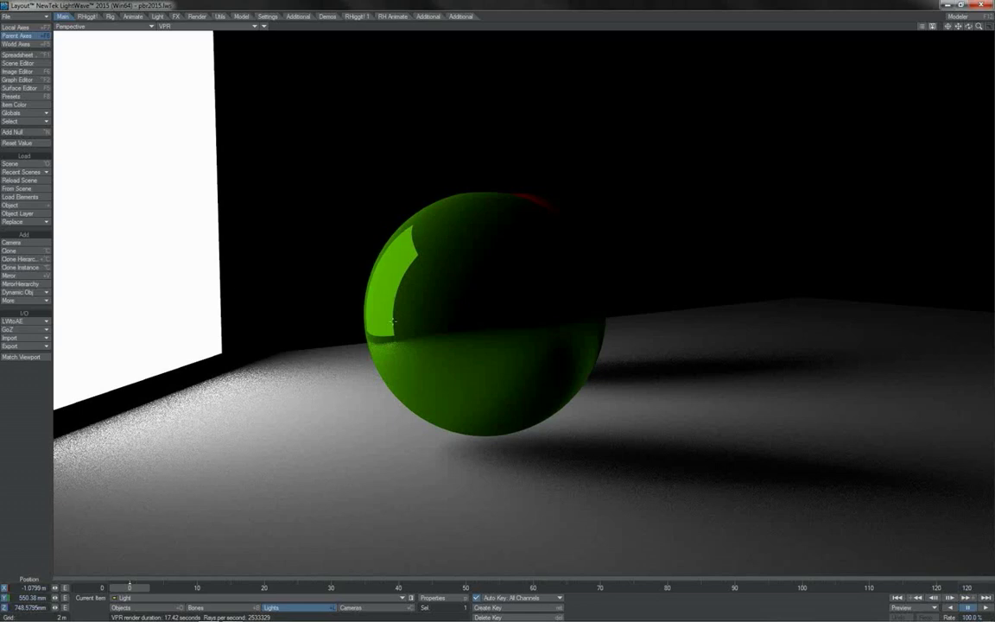
pyautogui.keyDown('alt'); pyautogui.moveTo(185, 321); pyautogui.dragTo(680, 213); pyautogui.keyUp('alt')
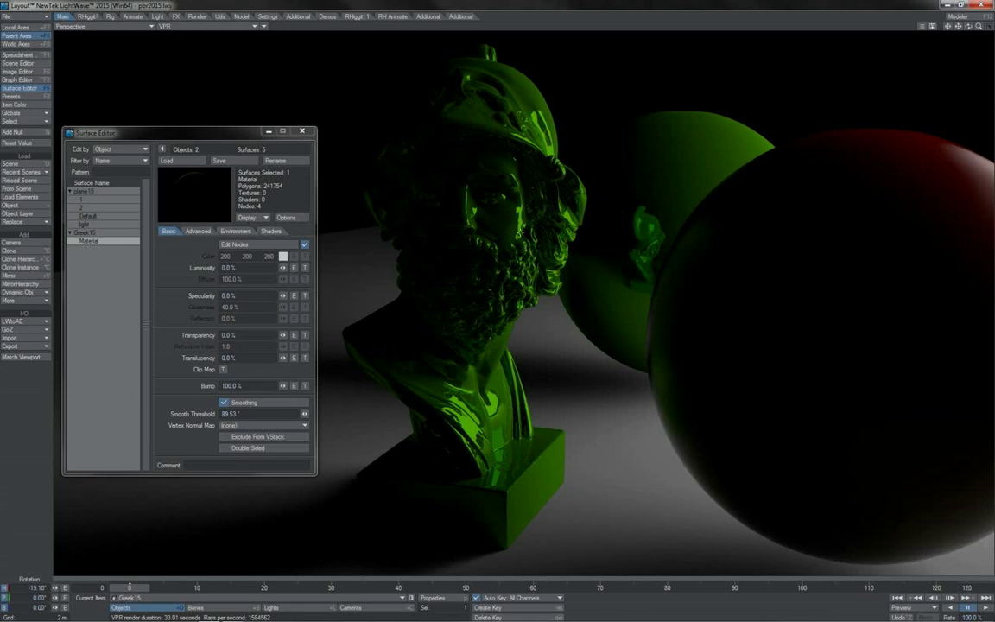
# Step: Add a Dielectric material node to the Greek15 bust's Material surface and connect it to the surface's Material input
pyautogui.click(340, 281)
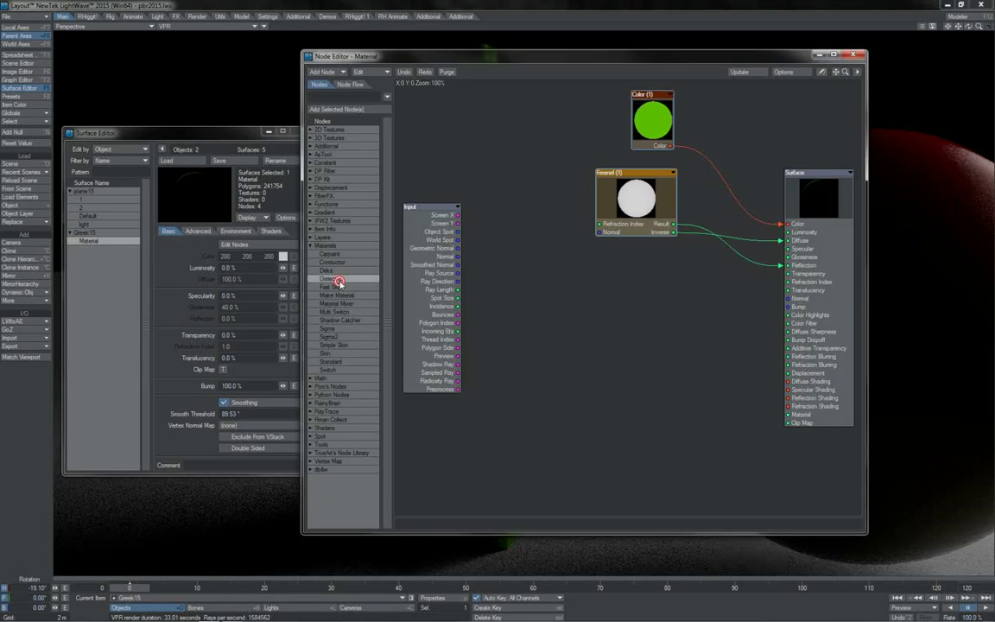
pyautogui.moveTo(339, 282); pyautogui.dragTo(782, 416)
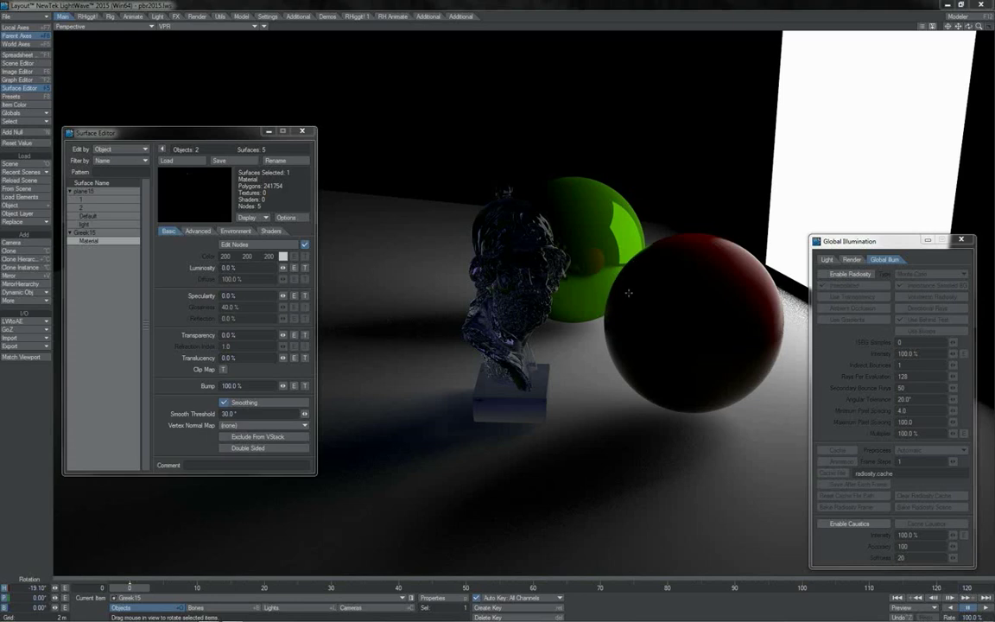
# Step: Deactivate the Light in the Scene Editor and enable radiosity in the global illumination options
pyautogui.hotkey('ctrl', 'F1')
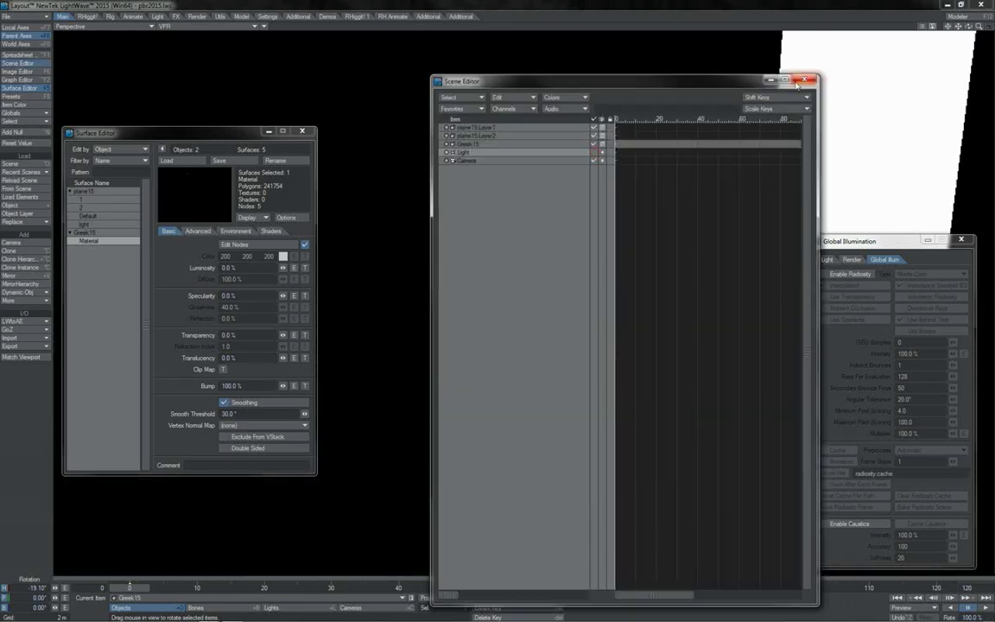
pyautogui.hotkey('ctrl', 'F1')
pyautogui.click(823, 274)
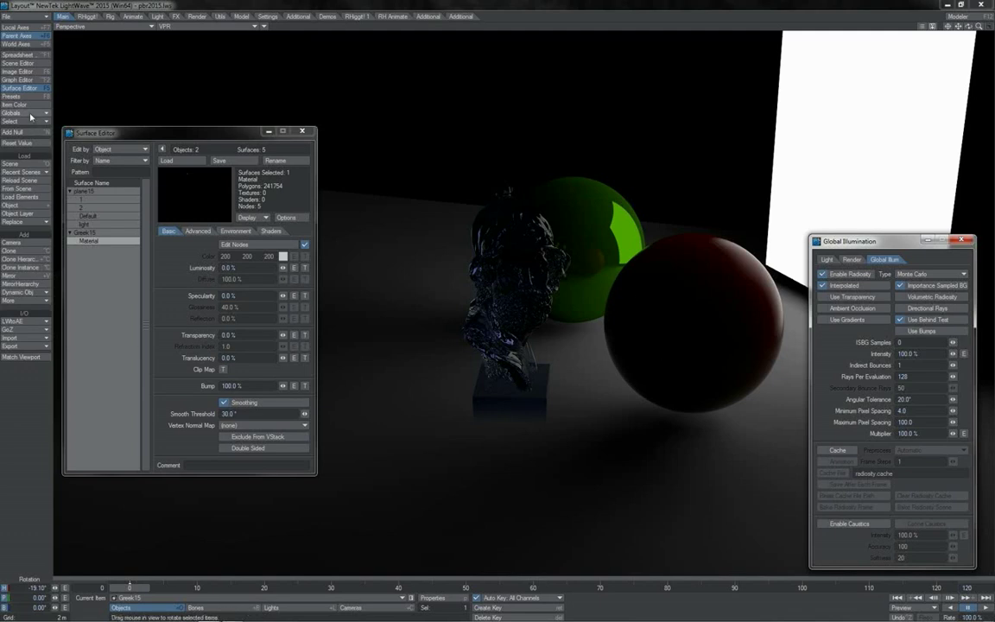
# Step: Activate the Textured Environment in the backdrop effects and close the Effects window
pyautogui.click(26, 112)
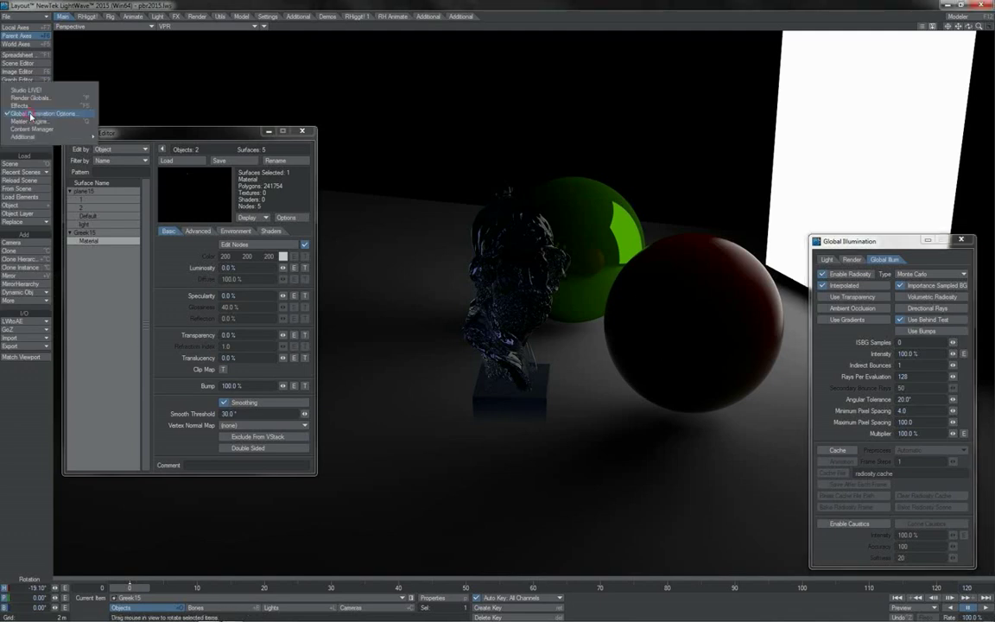
pyautogui.click(19, 105)
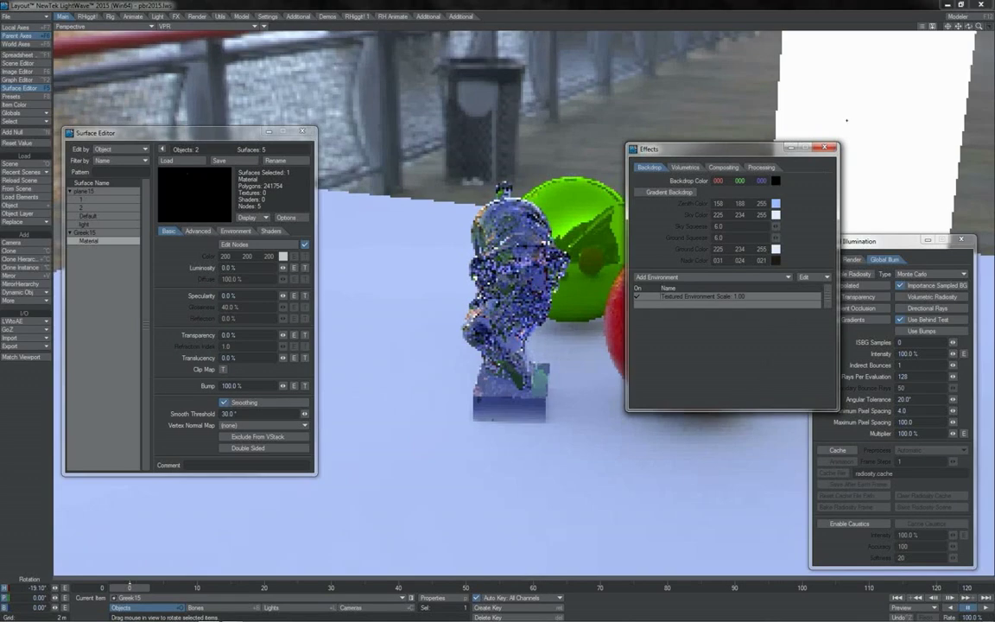
pyautogui.click(826, 148)
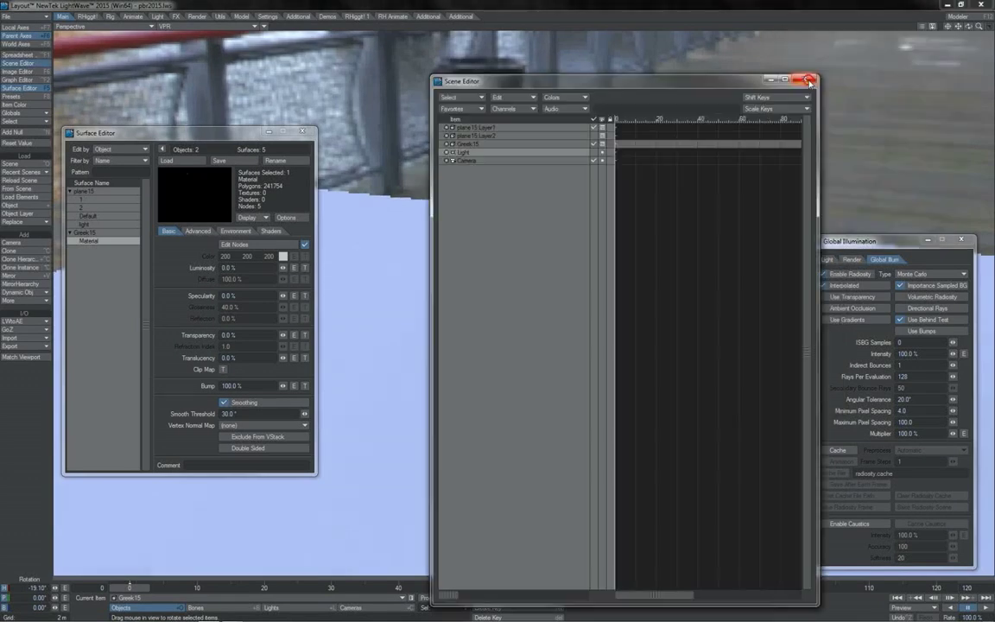
# Step: Close the Scene Editor, set the radiosity ISBG Samples to 256 and close the global illumination options
pyautogui.click(806, 76)
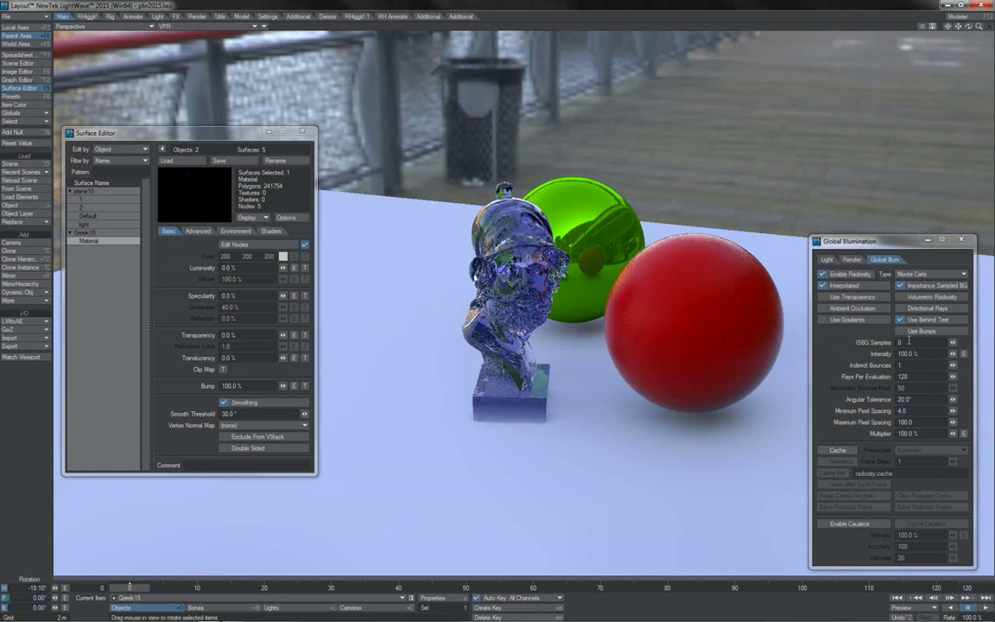
pyautogui.click(909, 342)
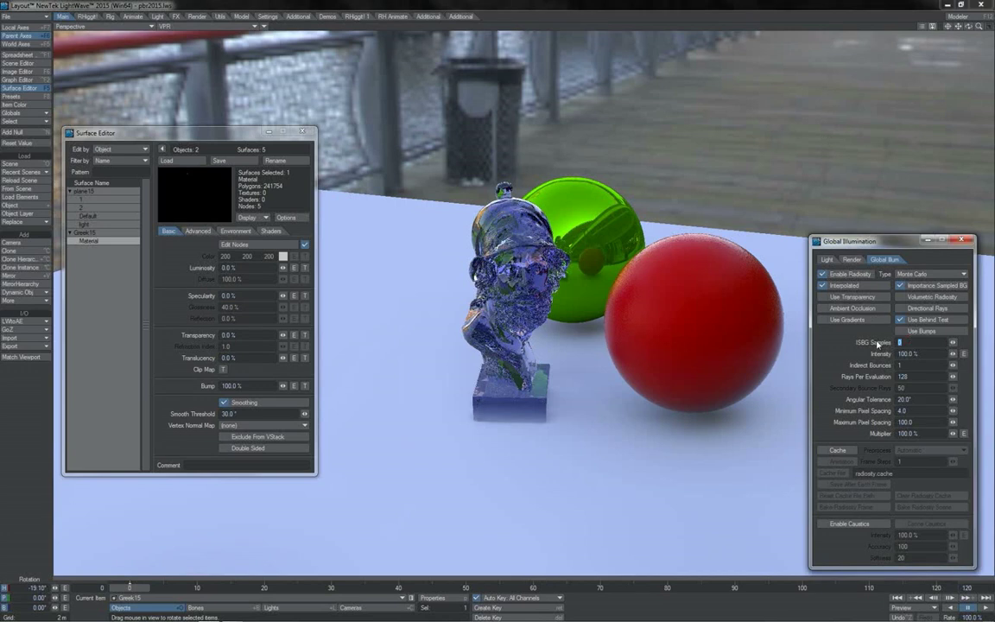
pyautogui.write('256')
pyautogui.click(960, 240)
# Step: Check the RGB color space options of the Brooklyn_Bridge_Planks image, and examine the bust and spheres against the environment from other angles
pyautogui.press('F6')
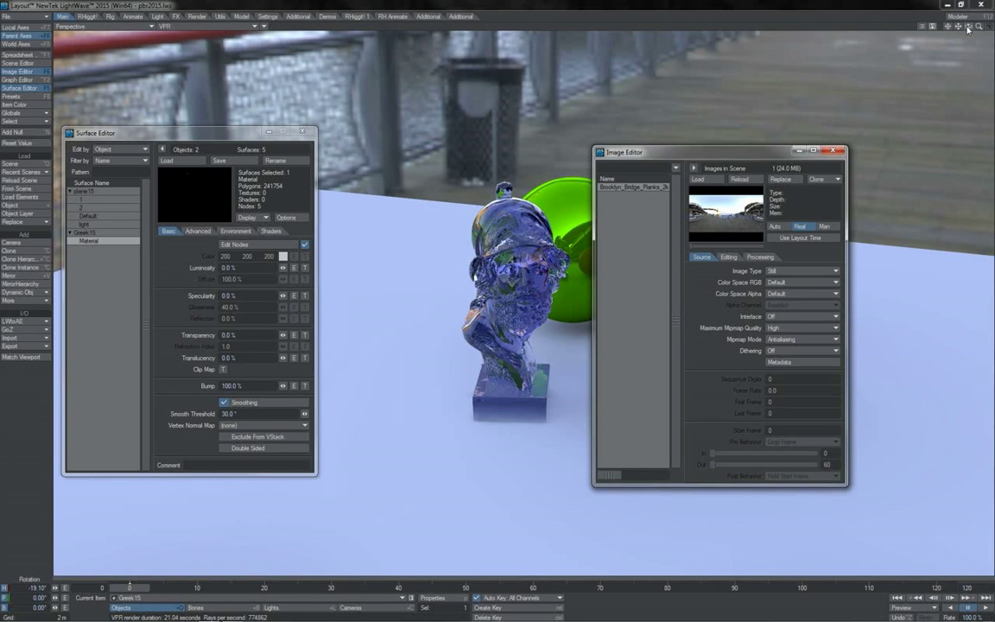
pyautogui.click(778, 284)
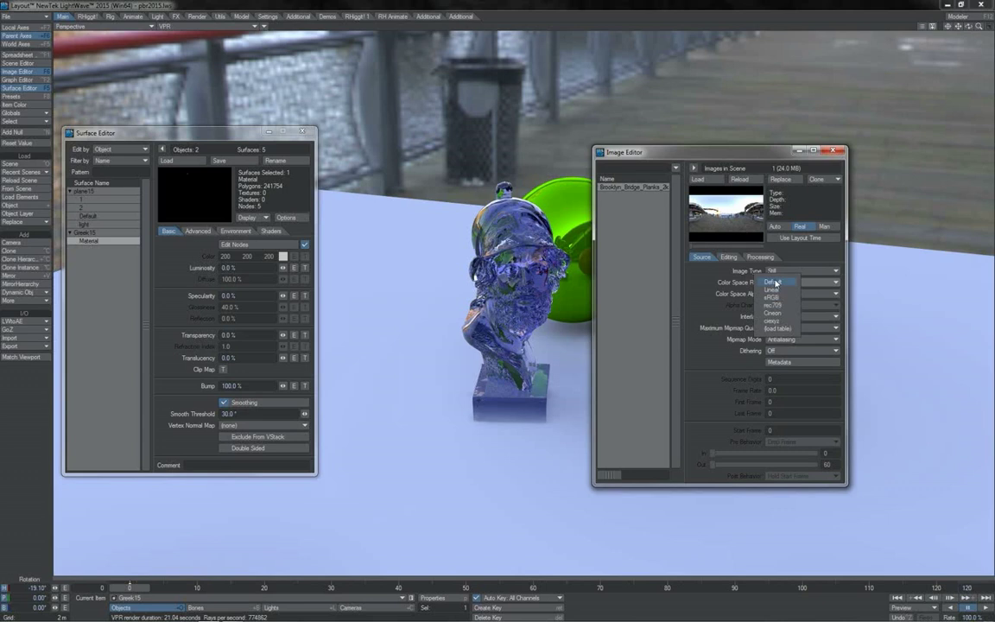
pyautogui.click(832, 151)
pyautogui.moveTo(969, 26); pyautogui.dragTo(917, 19)
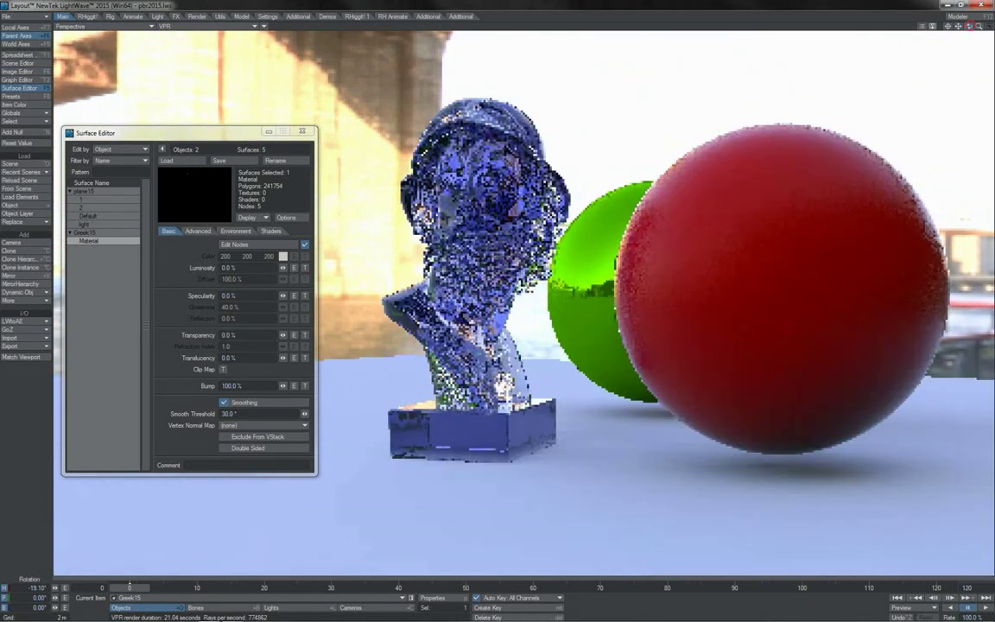
pyautogui.moveTo(968, 26)
pyautogui.mouseDown()
pyautogui.moveTo(942, 51)
pyautogui.moveTo(886, 53)
pyautogui.moveTo(929, 52)
pyautogui.moveTo(966, 28)
pyautogui.mouseUp()
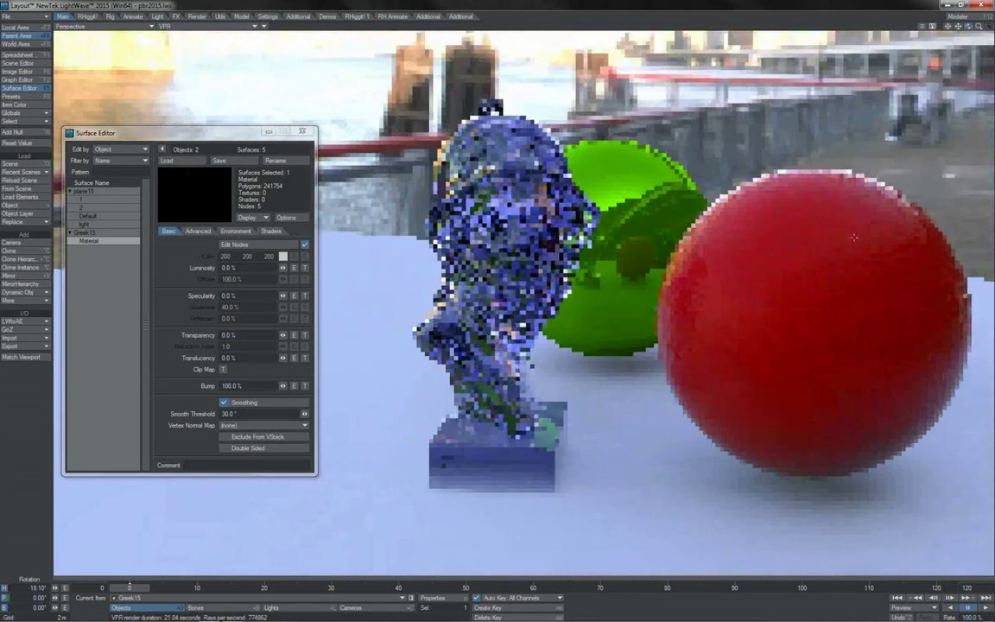